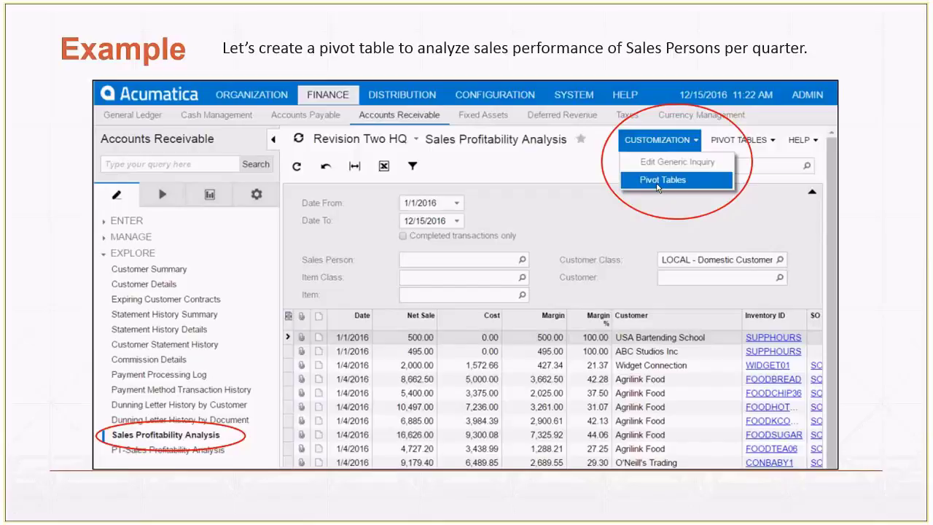
# - Advance the PowerPoint deck to the slide showing the Pivot Tables screen
pyautogui.click(656, 188)
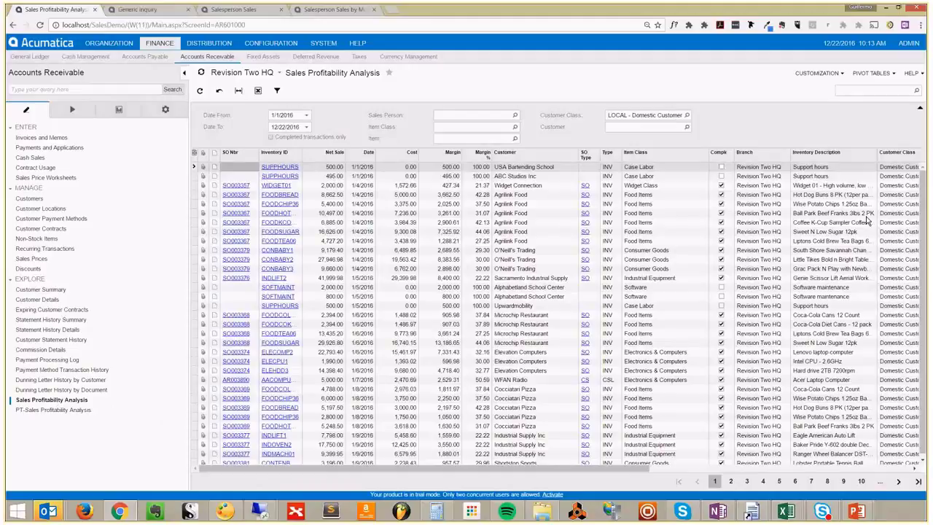
# - Create and save a new empty pivot table named 'NEW SALES ANALYSISS', then check the pivot table list
pyautogui.click(813, 76)
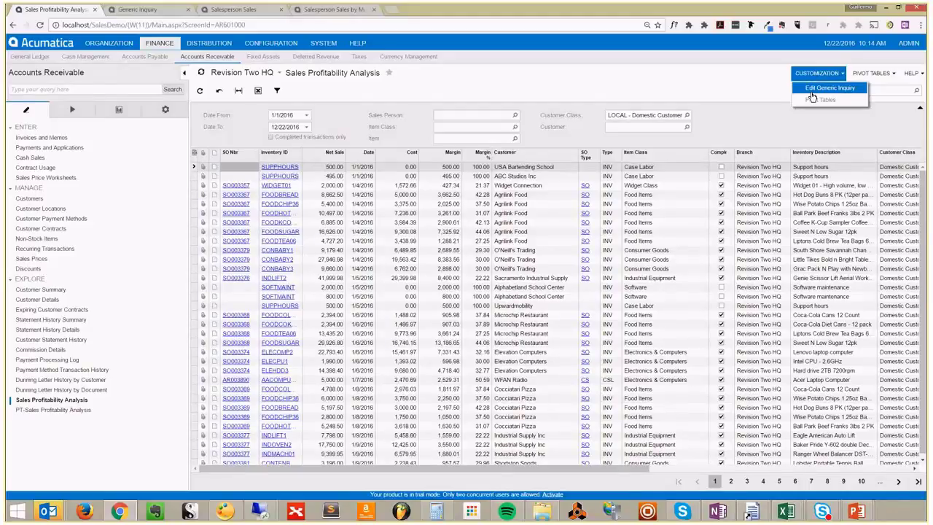
pyautogui.click(814, 100)
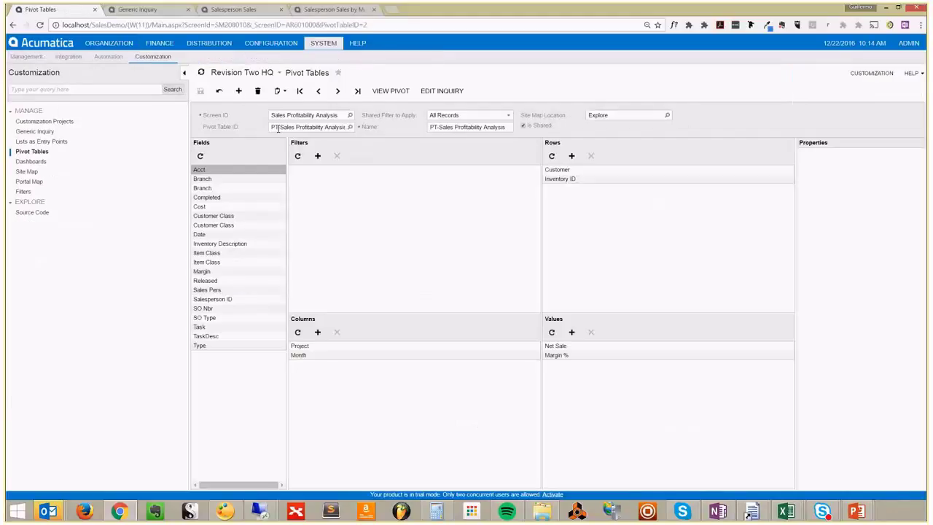
pyautogui.click(240, 95)
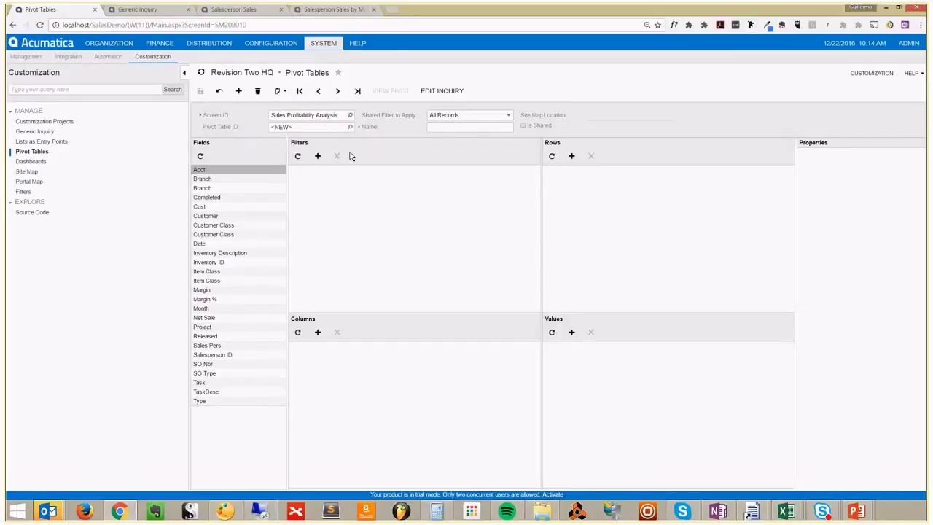
pyautogui.click(431, 127)
pyautogui.write('NEW SALES ANALYSISS')
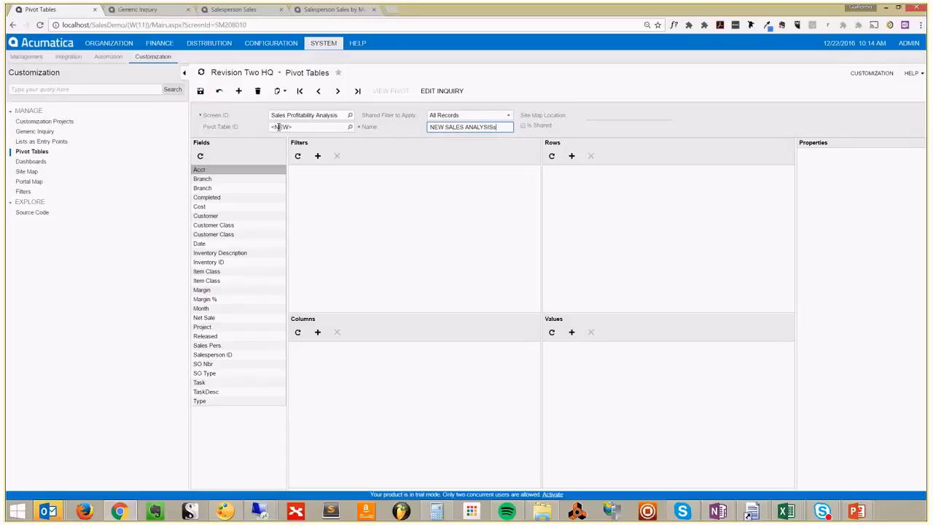
pyautogui.hotkey('ctrl', 's')
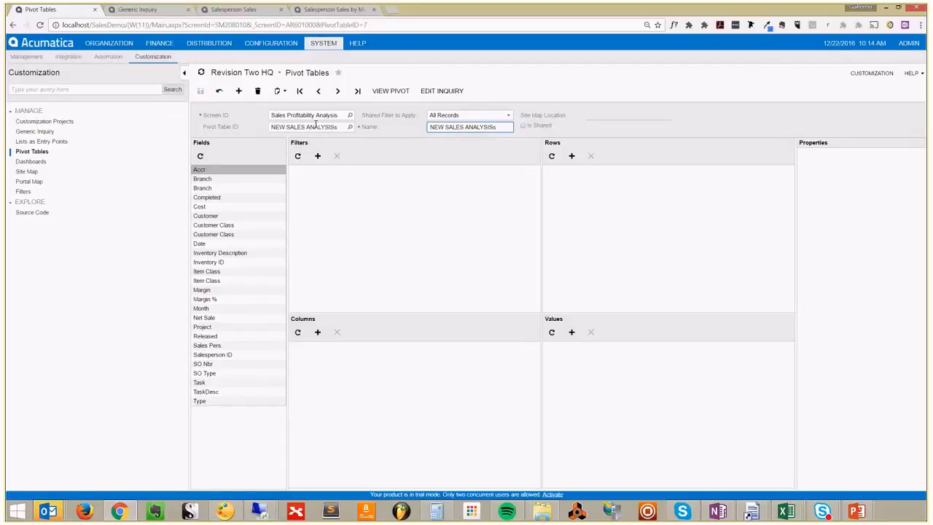
pyautogui.click(350, 127)
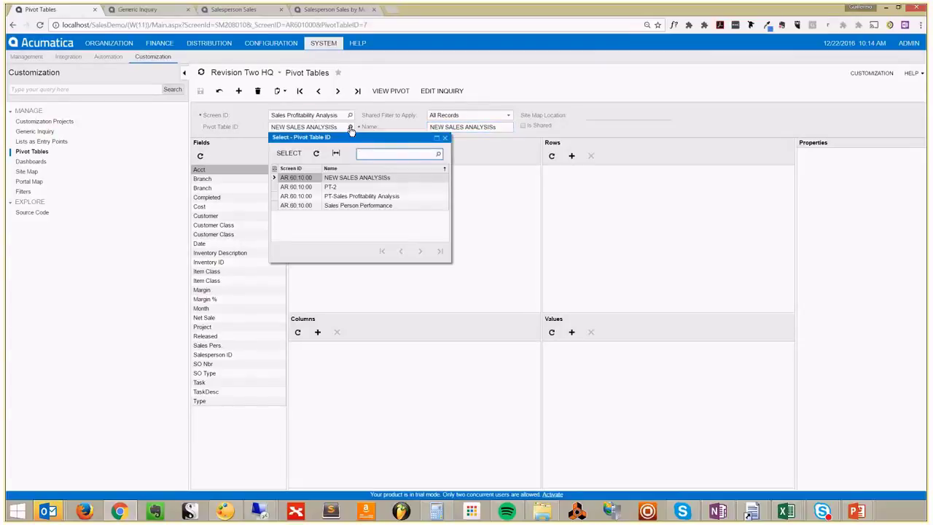
pyautogui.click(257, 153)
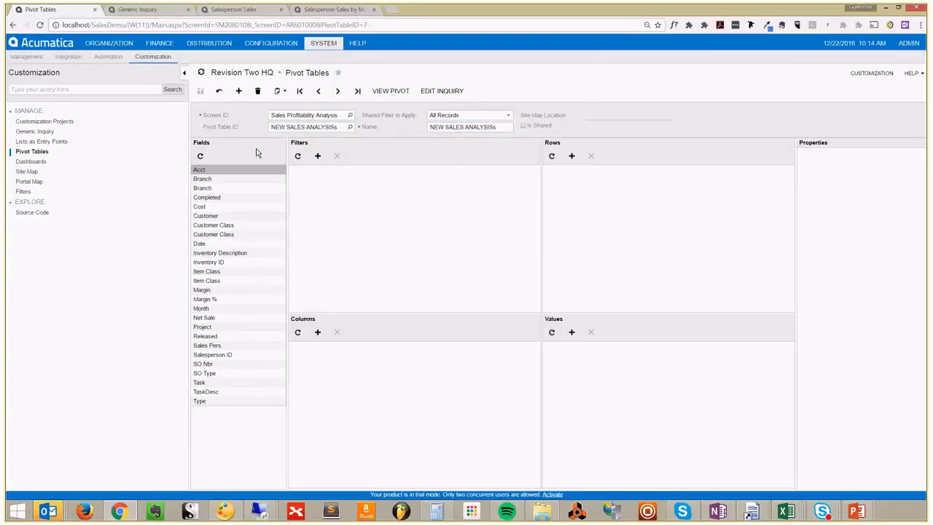
# - Open Finance > Accounts Receivable > Sales Profitability Analysis, then return to the pivot designer
pyautogui.click(129, 15)
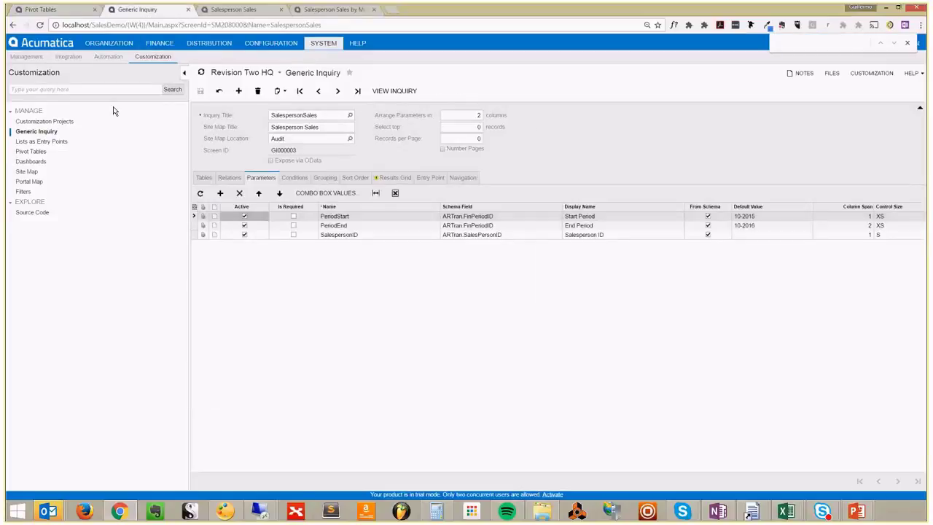
pyautogui.click(159, 43)
pyautogui.click(191, 59)
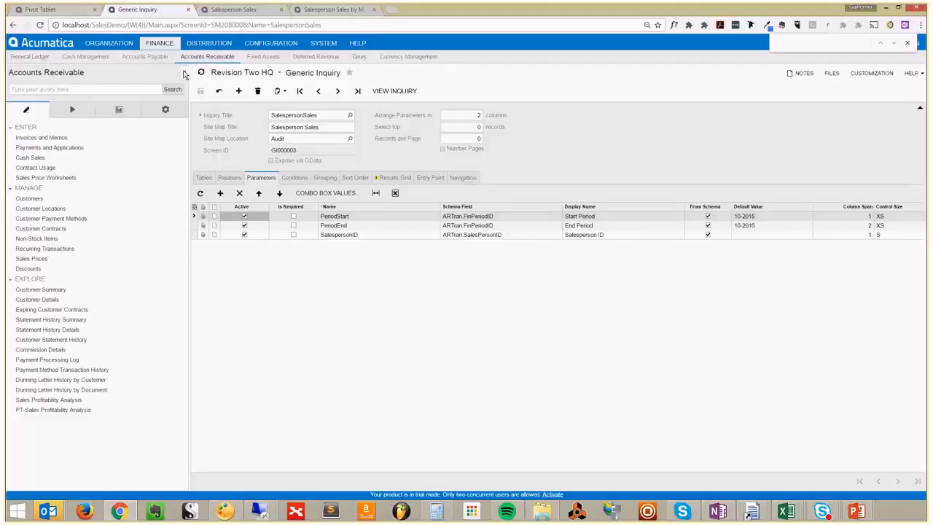
pyautogui.click(51, 402)
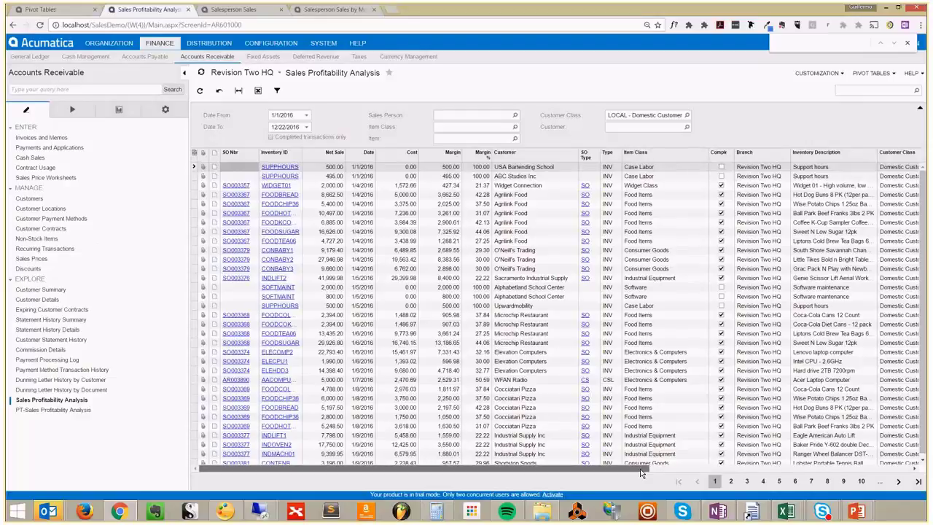
pyautogui.hotkey('ctrl', '1')
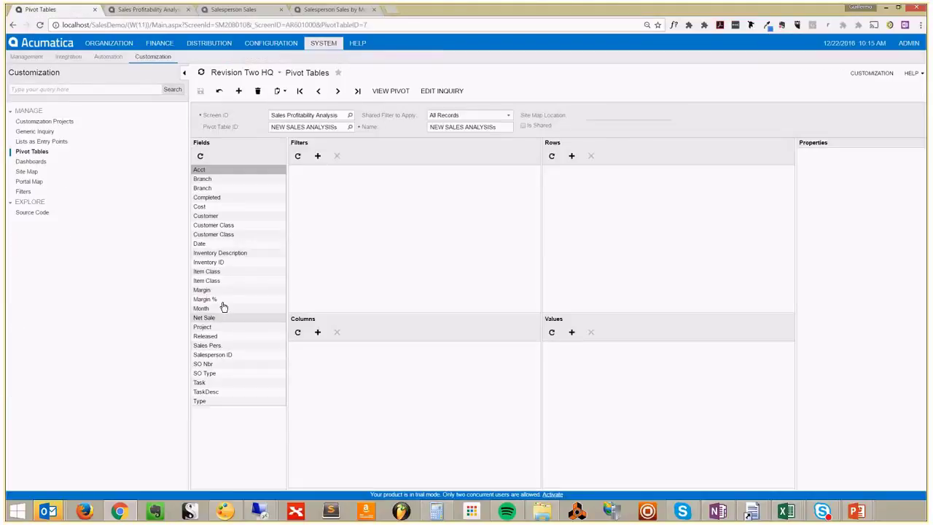
# - Lay out the pivot with Customer in Rows, Month in Columns and Net Sale summed in Values
pyautogui.moveTo(216, 220); pyautogui.dragTo(596, 205)
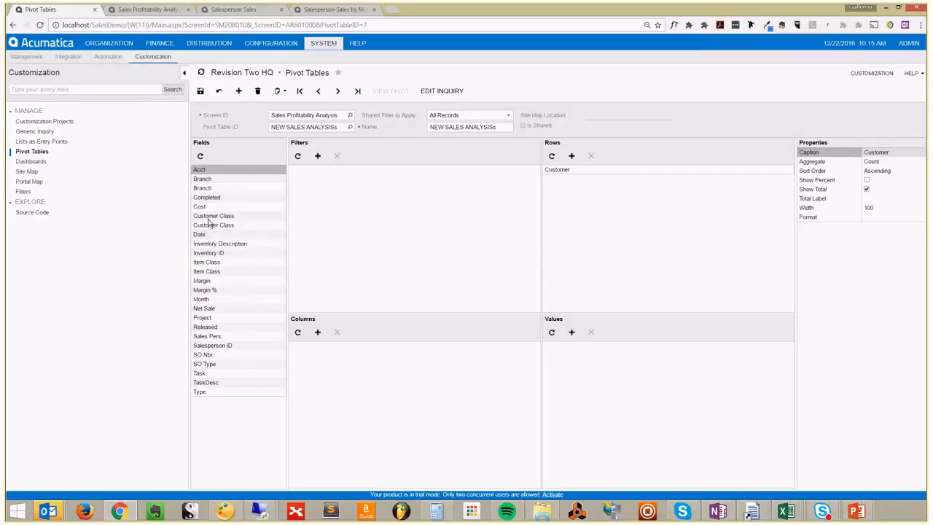
pyautogui.moveTo(202, 299); pyautogui.dragTo(311, 355)
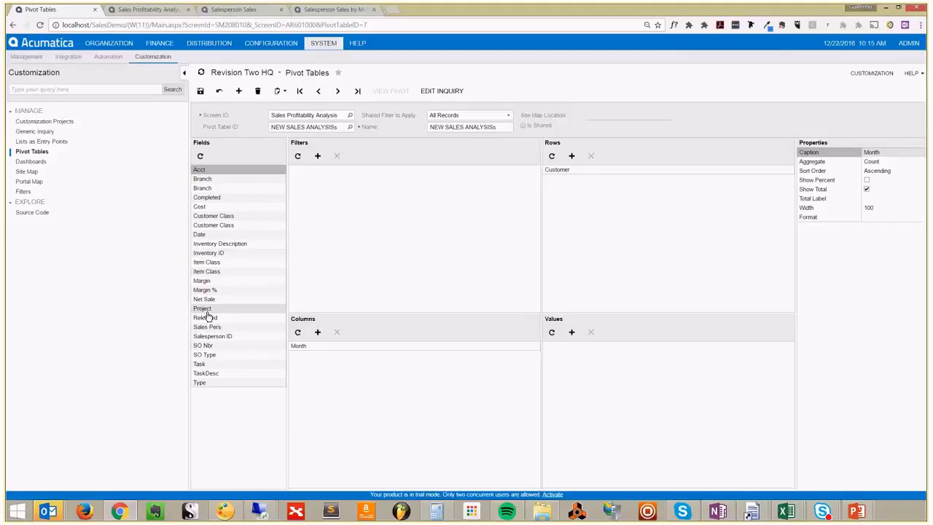
pyautogui.moveTo(205, 302); pyautogui.dragTo(608, 356)
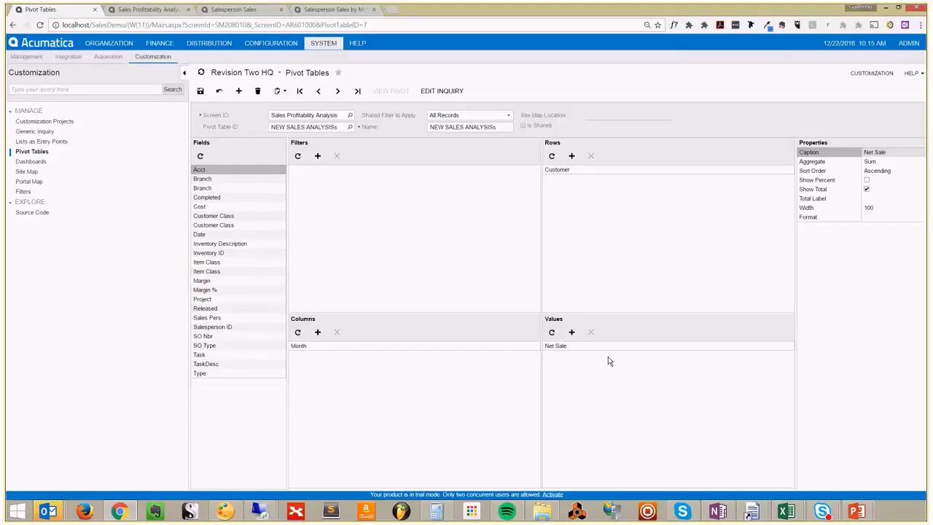
# - Review the Customer and Month field properties and give Net Sale the C currency format
pyautogui.click(572, 172)
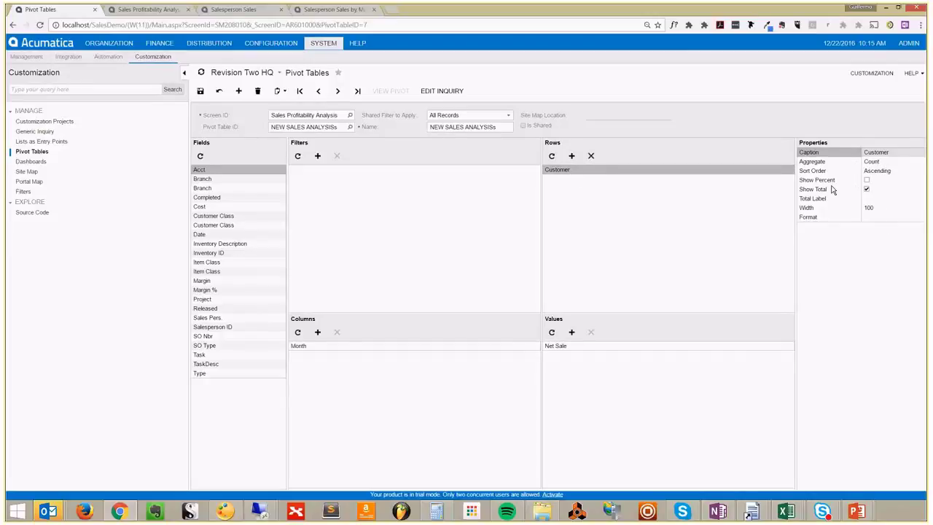
pyautogui.click(439, 347)
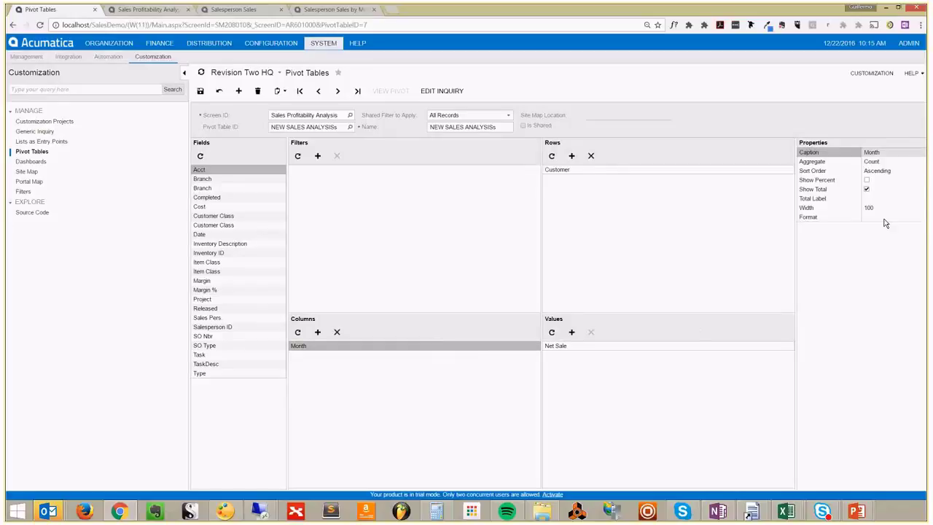
pyautogui.click(644, 347)
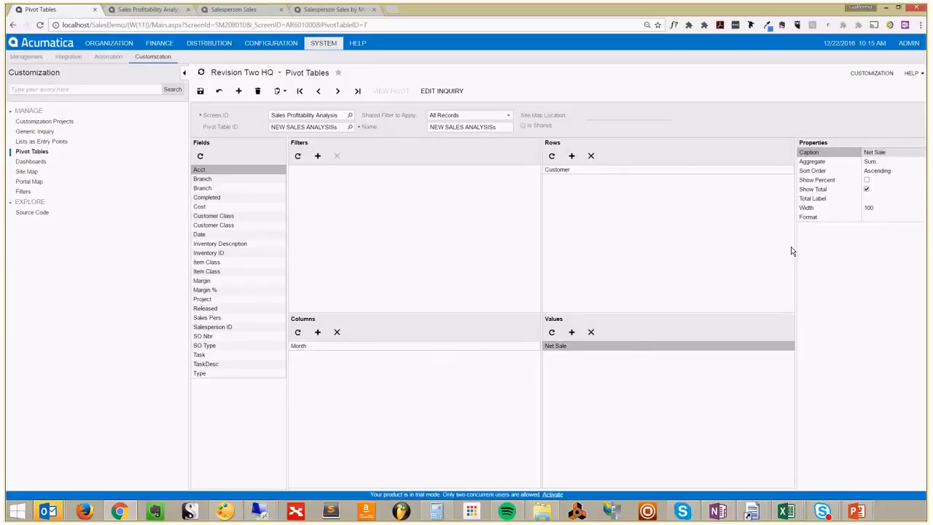
pyautogui.click(867, 217)
pyautogui.write('C')
pyautogui.press('Return')
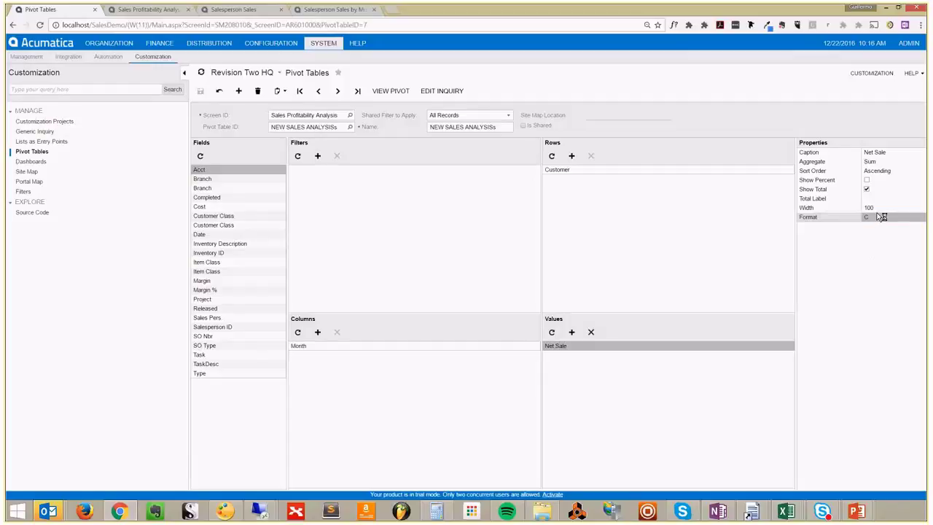
pyautogui.click(611, 175)
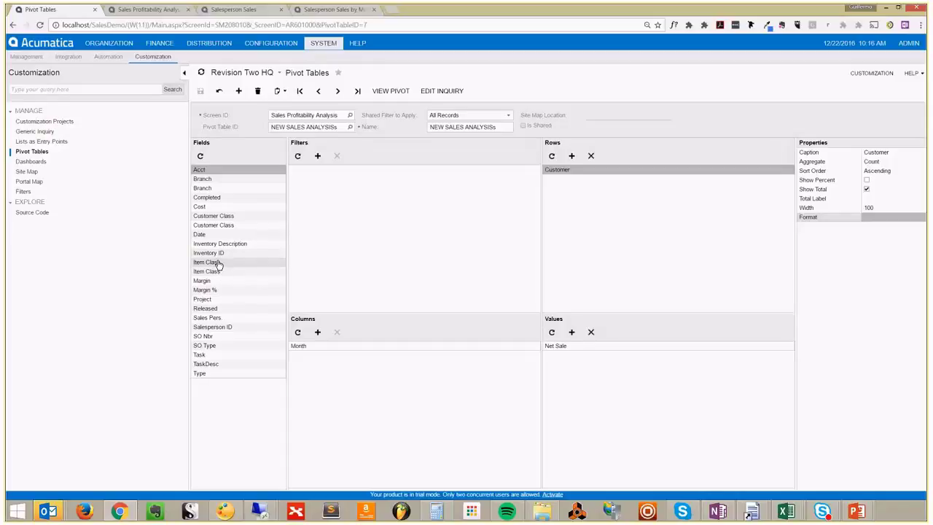
# - Add Item Class to the pivot Filters
pyautogui.moveTo(217, 264); pyautogui.dragTo(326, 200)
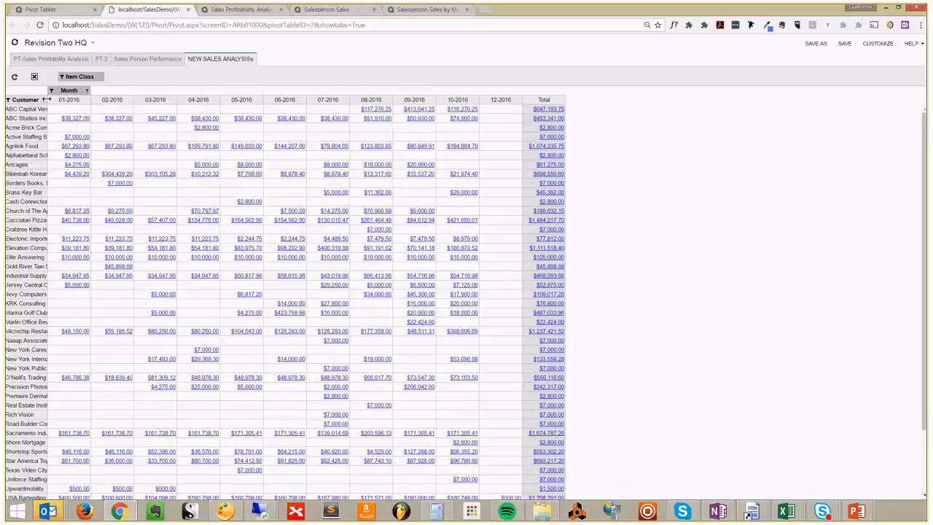
# - Widen the Customer column to show full names and rank customers by Total, largest first
pyautogui.click(44, 101)
pyautogui.moveTo(45, 100); pyautogui.dragTo(121, 101)
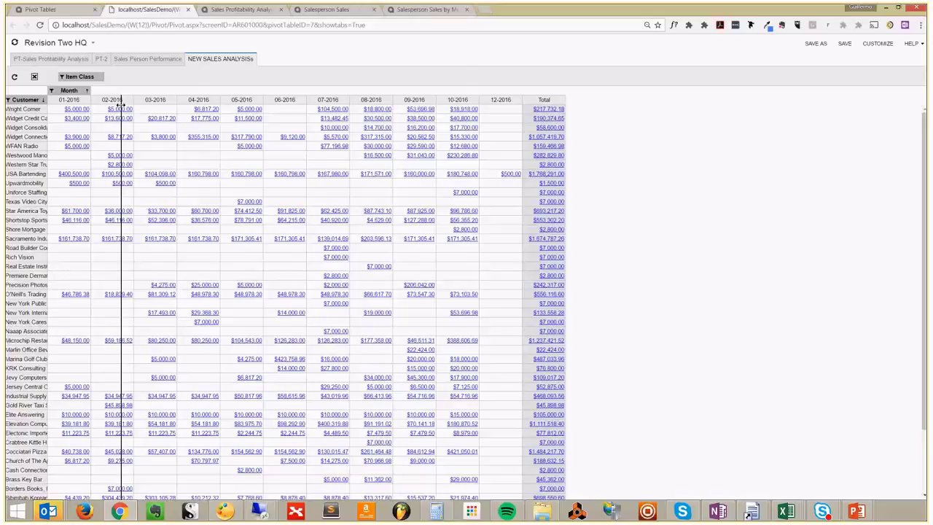
pyautogui.moveTo(120, 103); pyautogui.dragTo(121, 102)
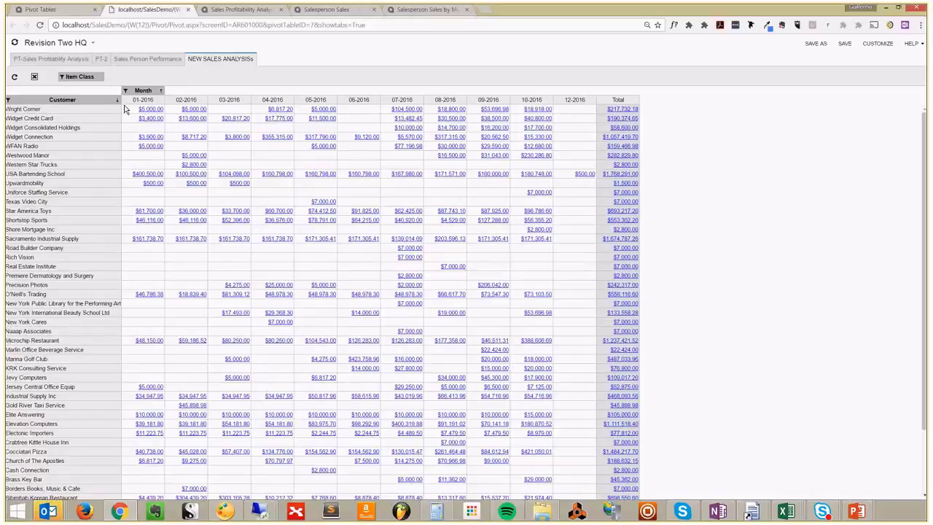
pyautogui.click(618, 101)
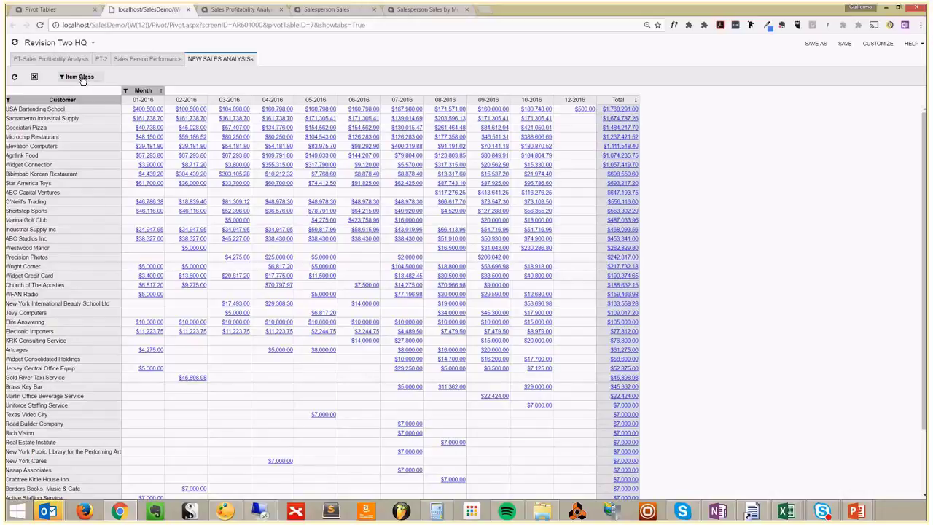
# - Group customers under Item Class rows and drill into Sacramento Industrial Supply's October 2016 orders
pyautogui.moveTo(82, 81); pyautogui.dragTo(9, 99)
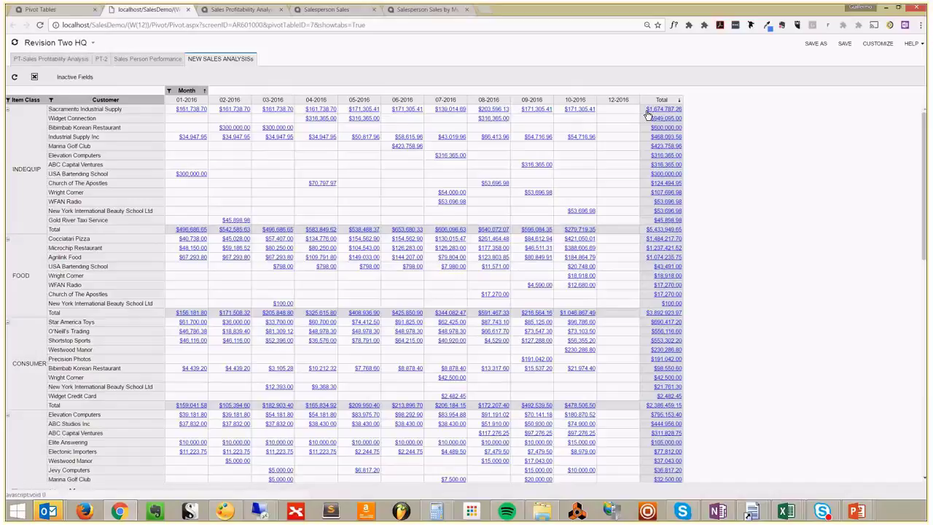
pyautogui.doubleClick(26, 170)
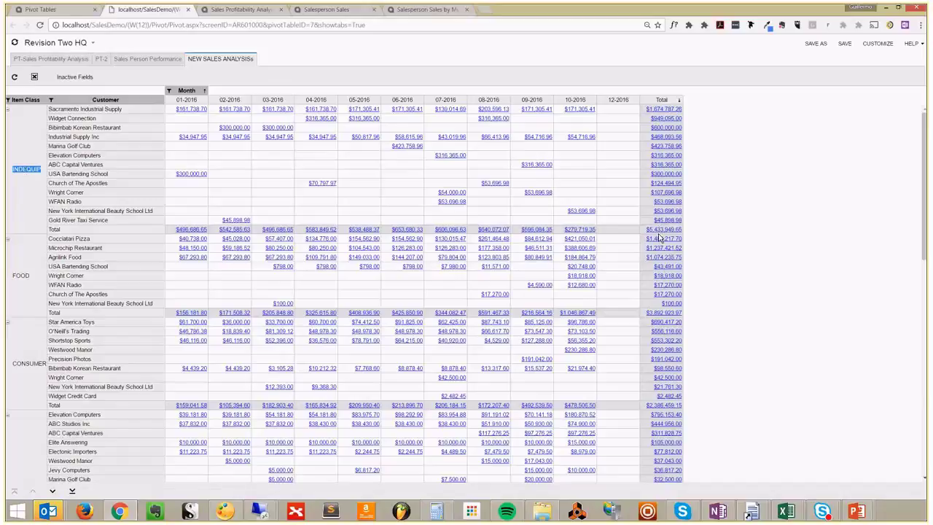
pyautogui.click(21, 262)
pyautogui.scroll(-1, 691, 315)
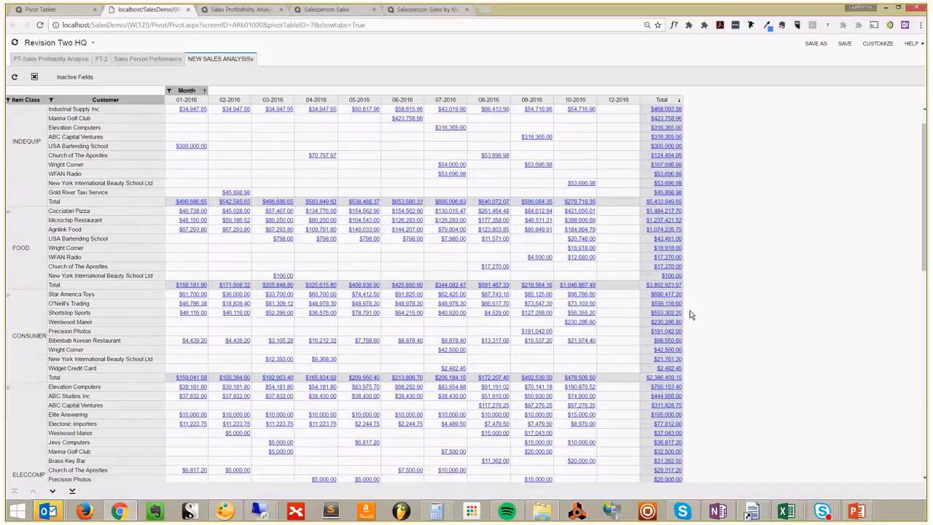
pyautogui.scroll(-6, 751, 350)
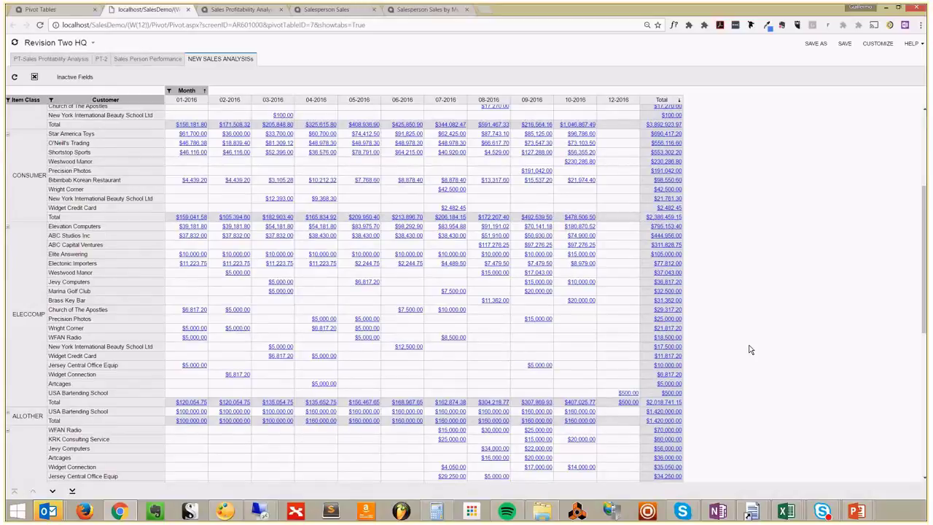
pyautogui.scroll(7, 516, 124)
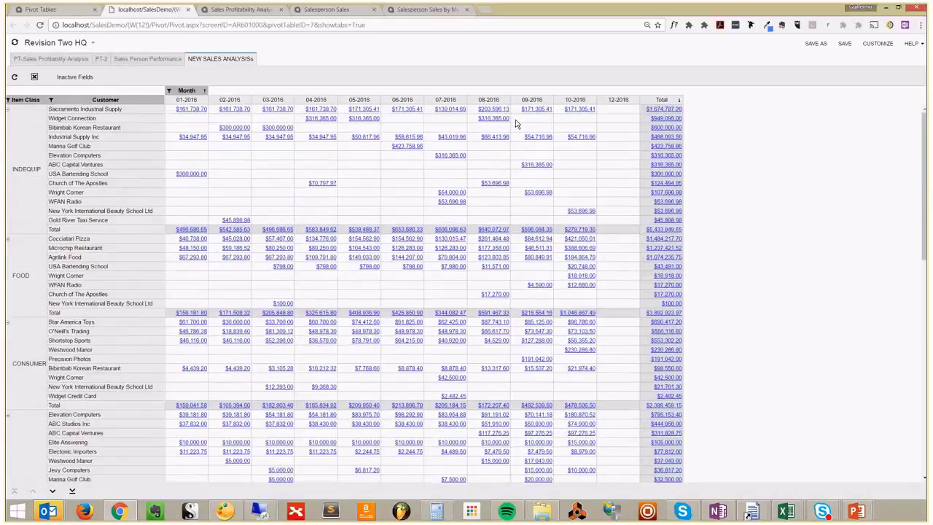
# - Open sales order SO003612 from the Sacramento Industrial Supply INDEQUIP drill-down, then close both windows
pyautogui.click(581, 109)
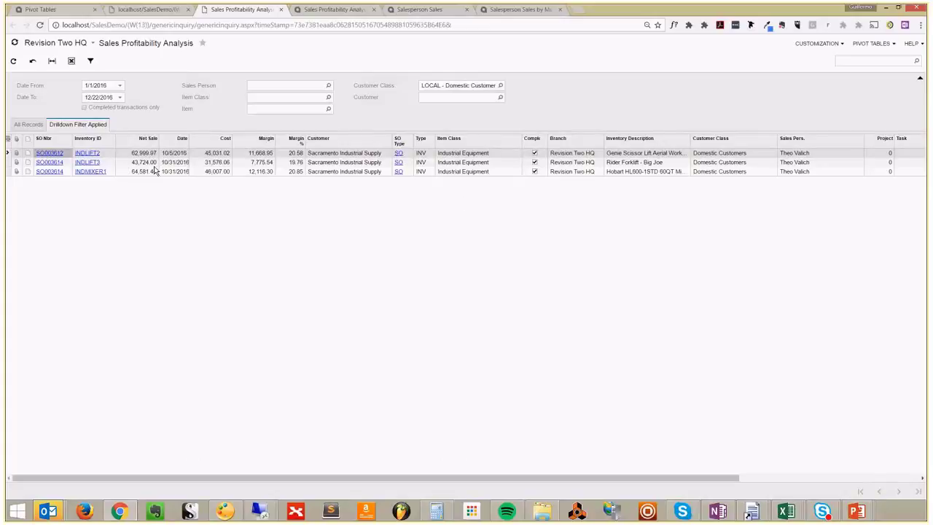
pyautogui.click(83, 146)
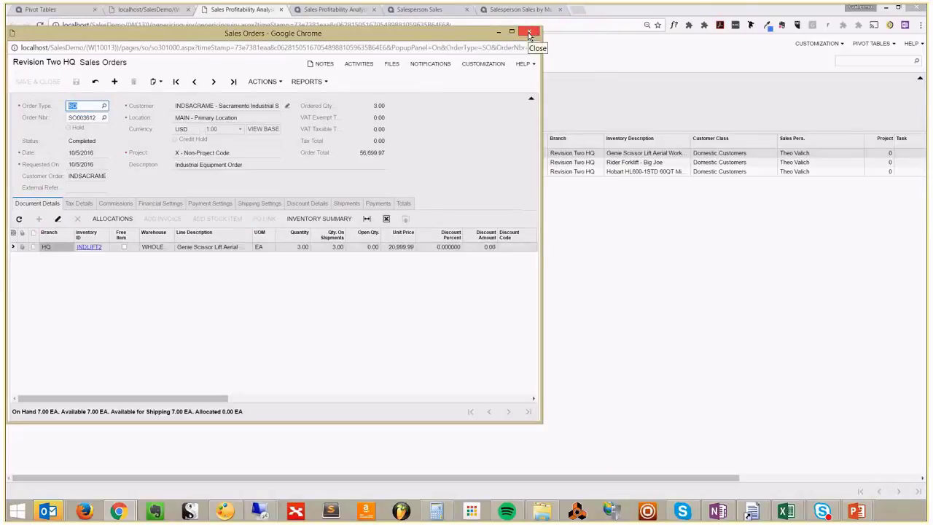
pyautogui.click(528, 32)
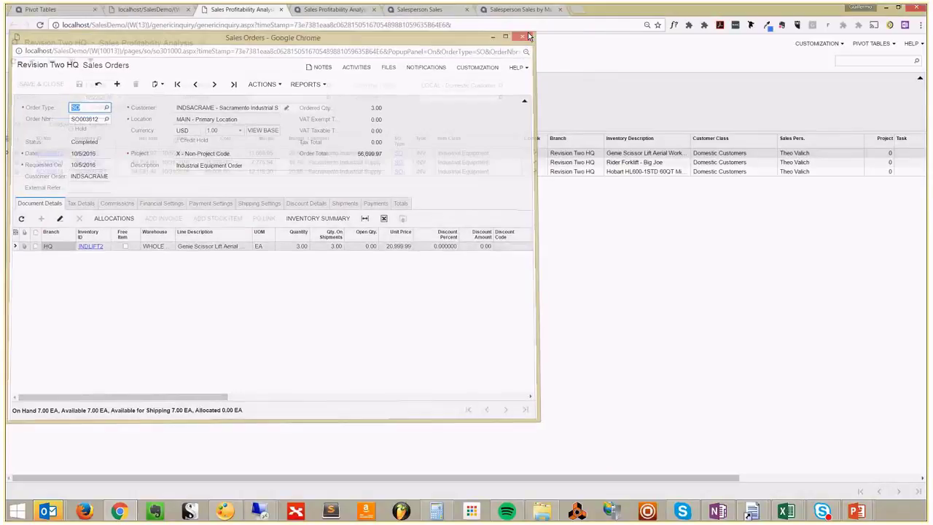
pyautogui.click(280, 9)
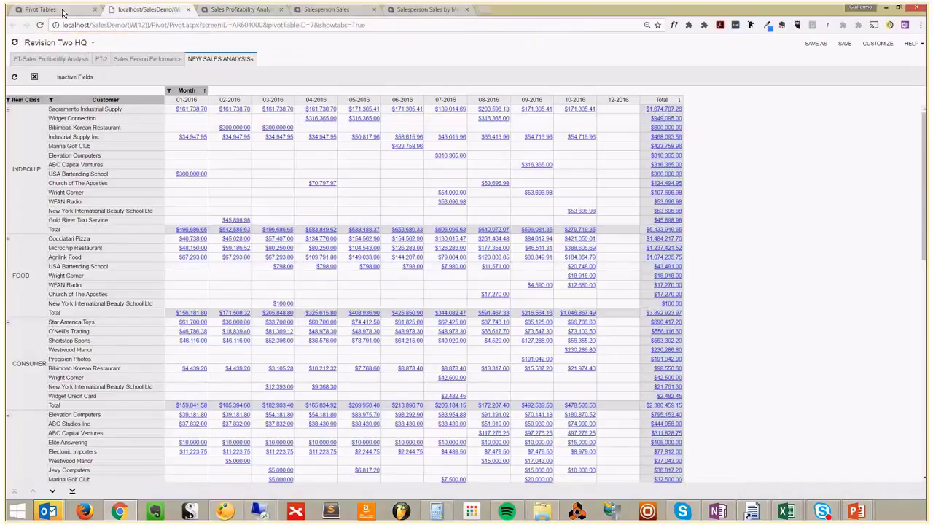
pyautogui.click(63, 10)
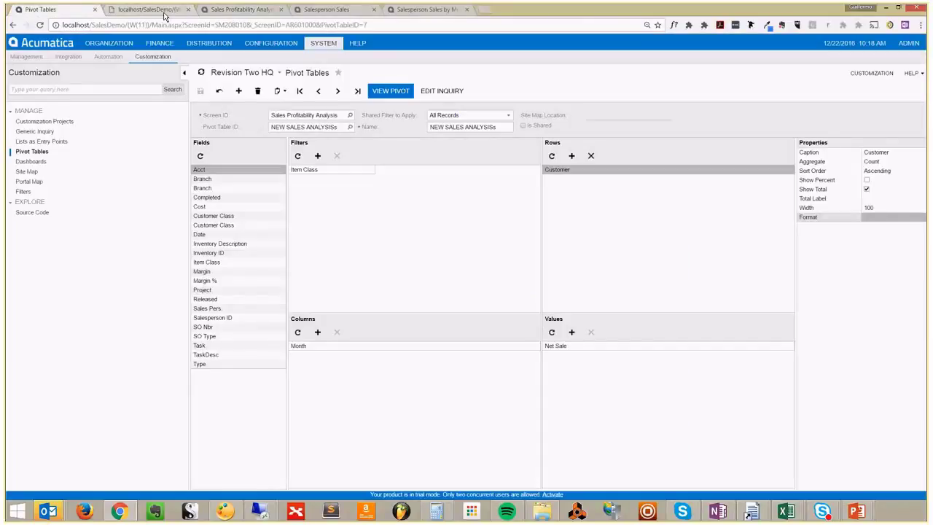
pyautogui.click(146, 9)
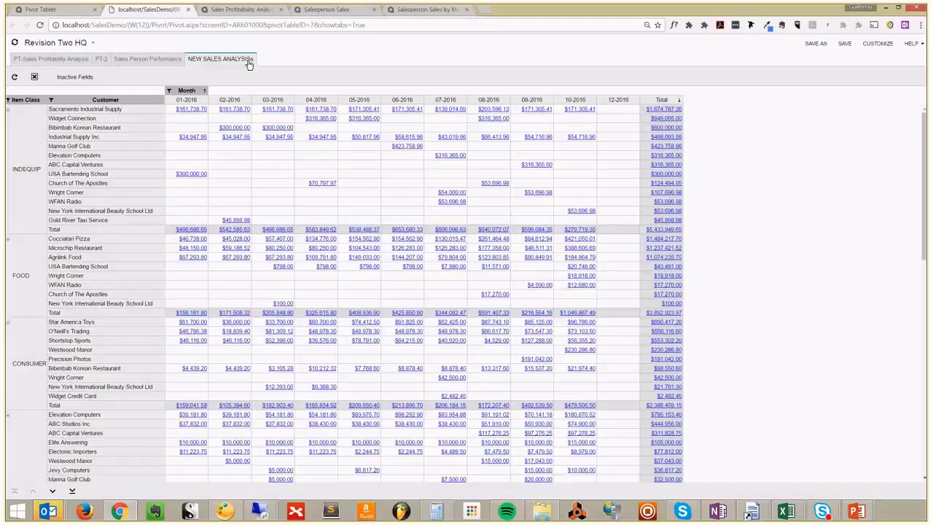
pyautogui.click(815, 45)
# - Save the pivot as a new version named 'ns version1' and display its tab
pyautogui.click(814, 44)
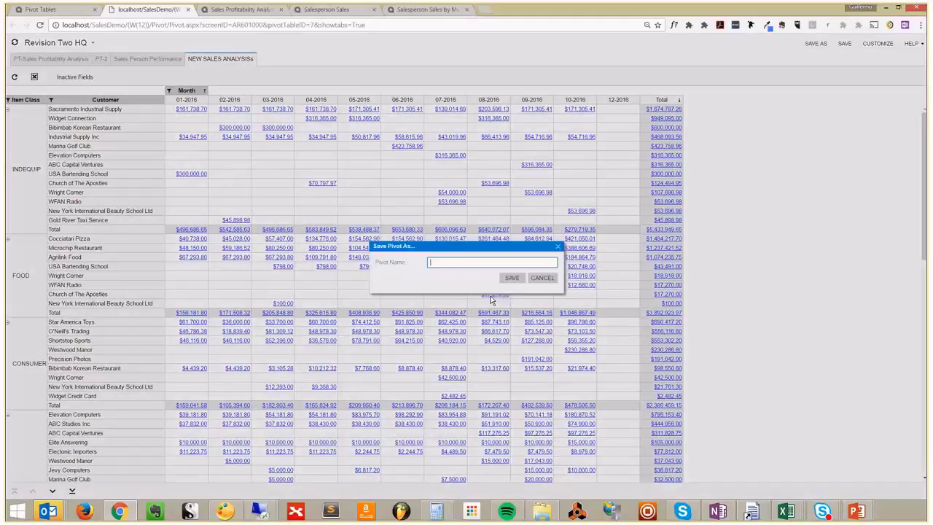
pyautogui.write('ns version1')
pyautogui.click(514, 279)
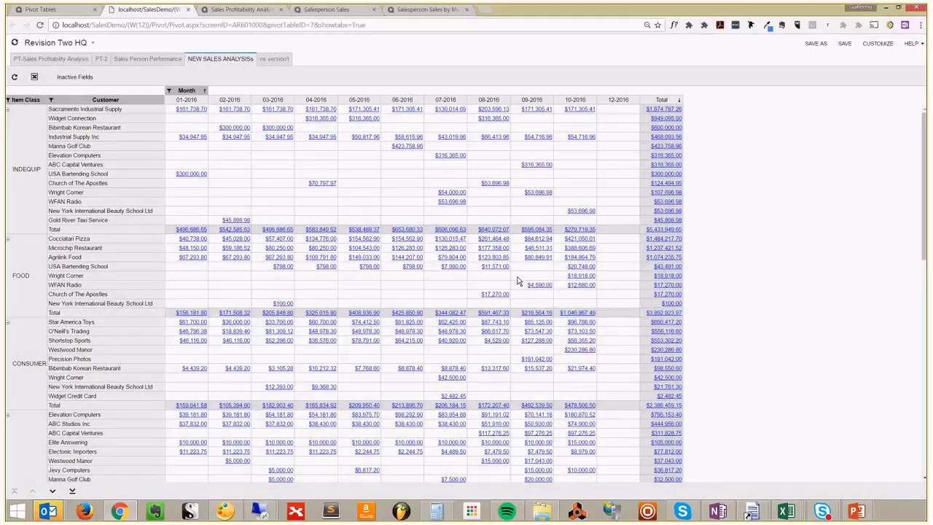
pyautogui.click(275, 60)
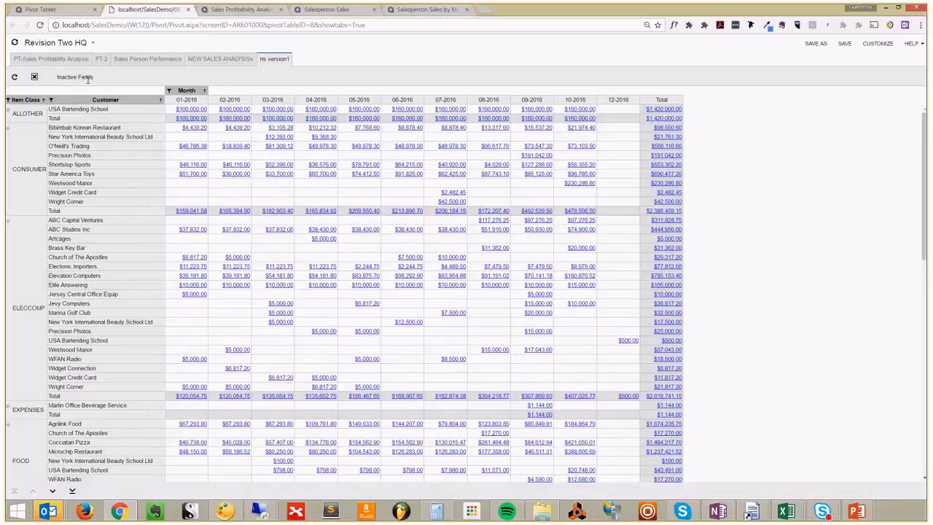
# - Compare the NEW SALES ANALYSISs, ns version1, Sales Person Performance and PT-Sales Profitability Analysis pivots
pyautogui.click(223, 60)
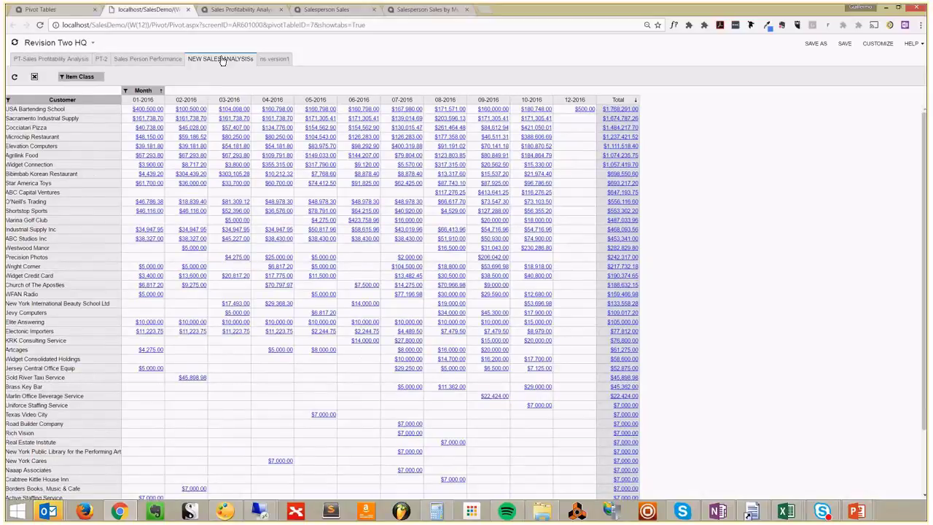
pyautogui.click(263, 60)
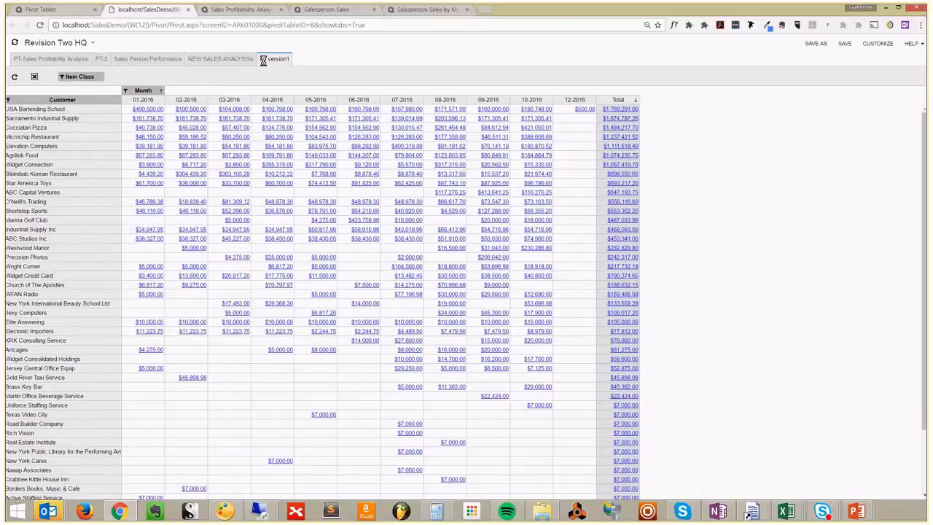
pyautogui.click(80, 59)
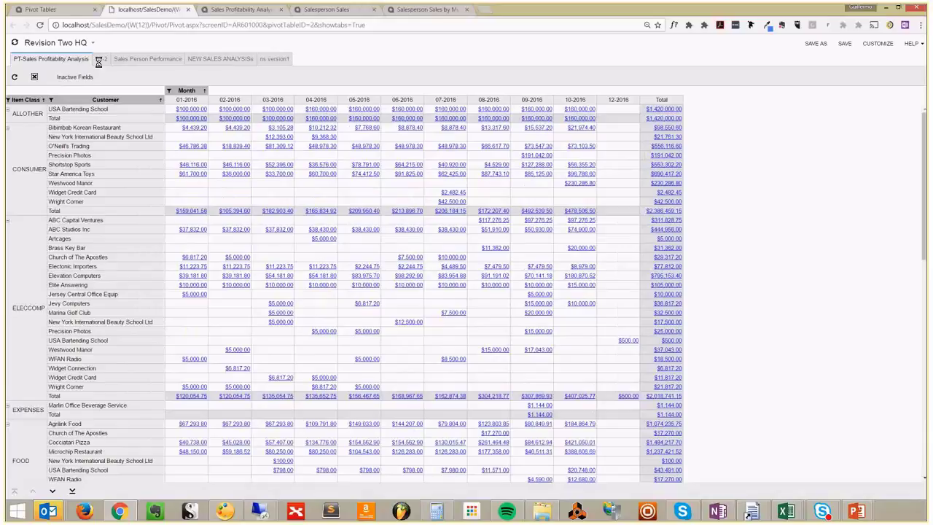
pyautogui.click(227, 63)
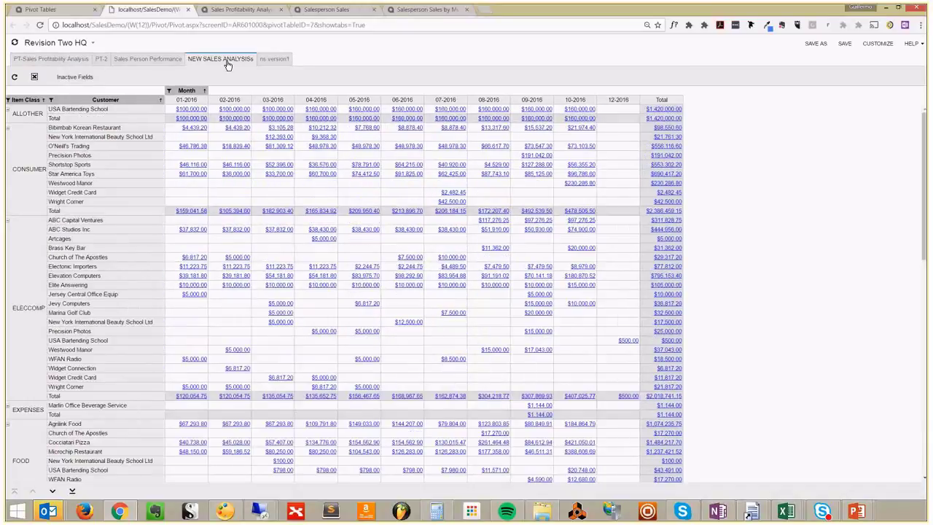
pyautogui.click(147, 59)
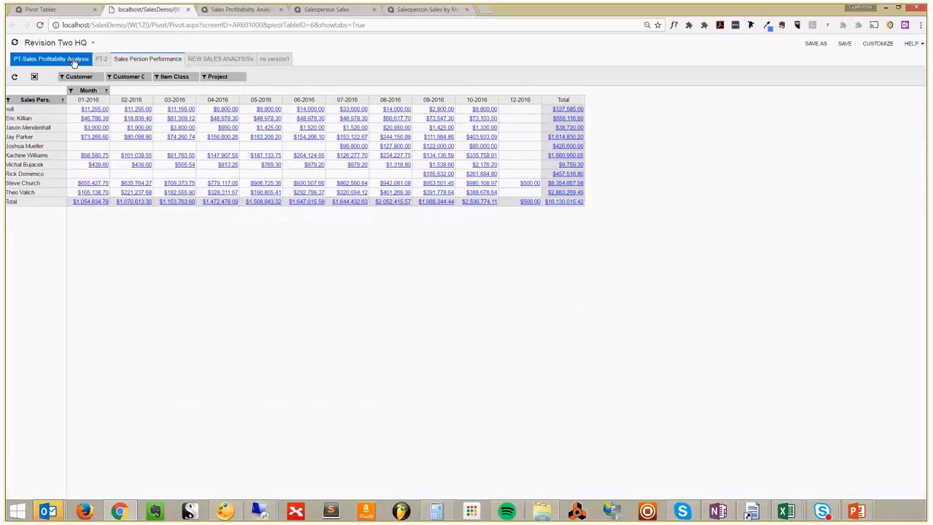
pyautogui.click(74, 61)
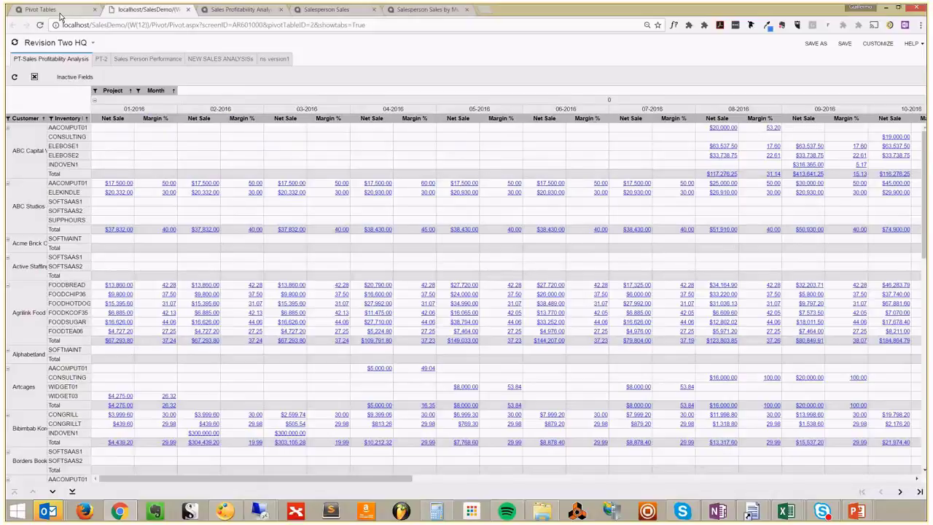
pyautogui.click(61, 13)
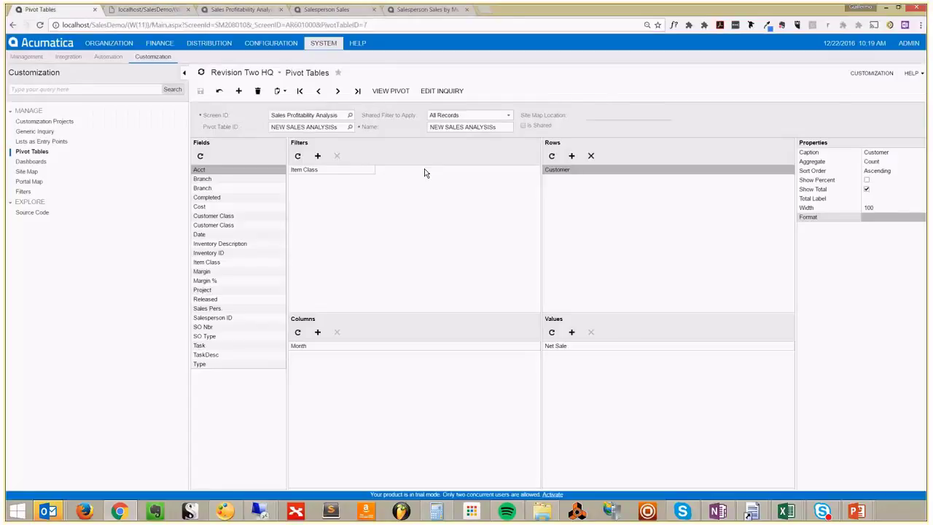